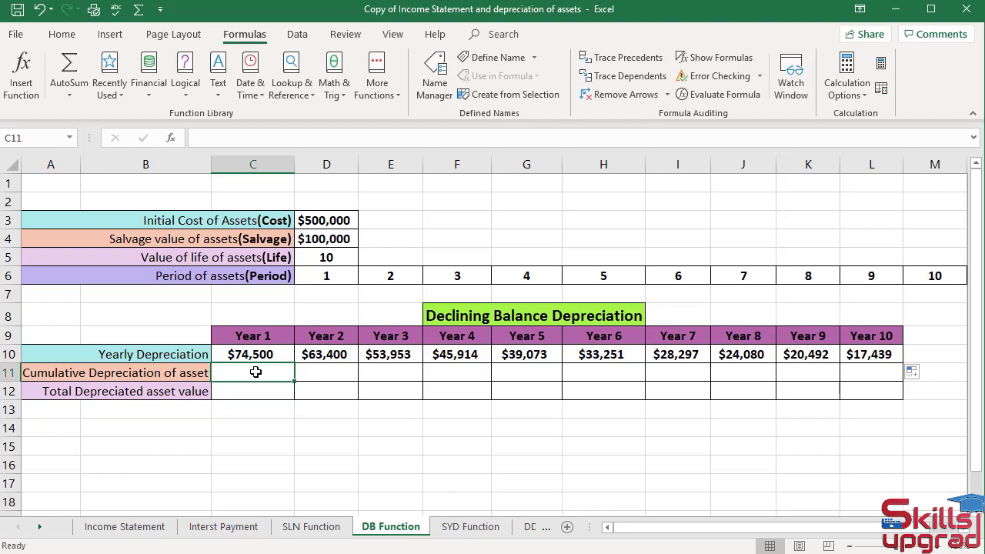
Step: Enter the Year 1 cumulative depreciation in C11 as =C10, referencing the Year 1 yearly depreciation
{"action": "type", "text": "="}
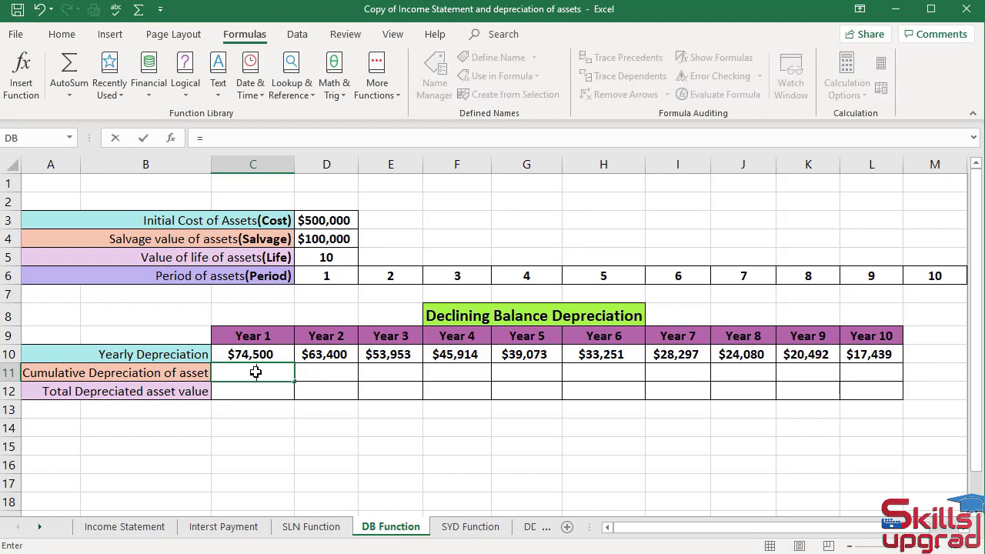
{"action": "left_click", "coordinate": [252, 354]}
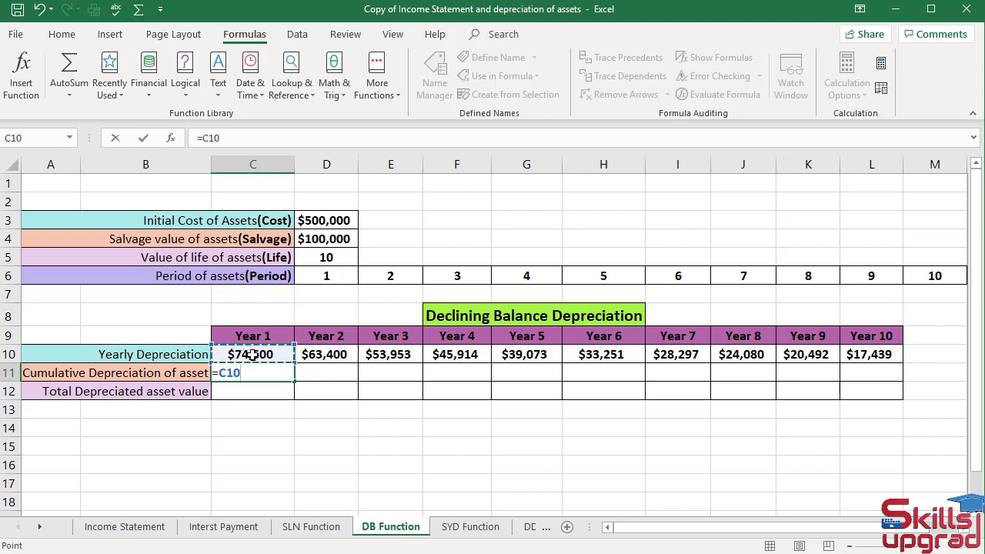
{"action": "key", "text": "Return"}
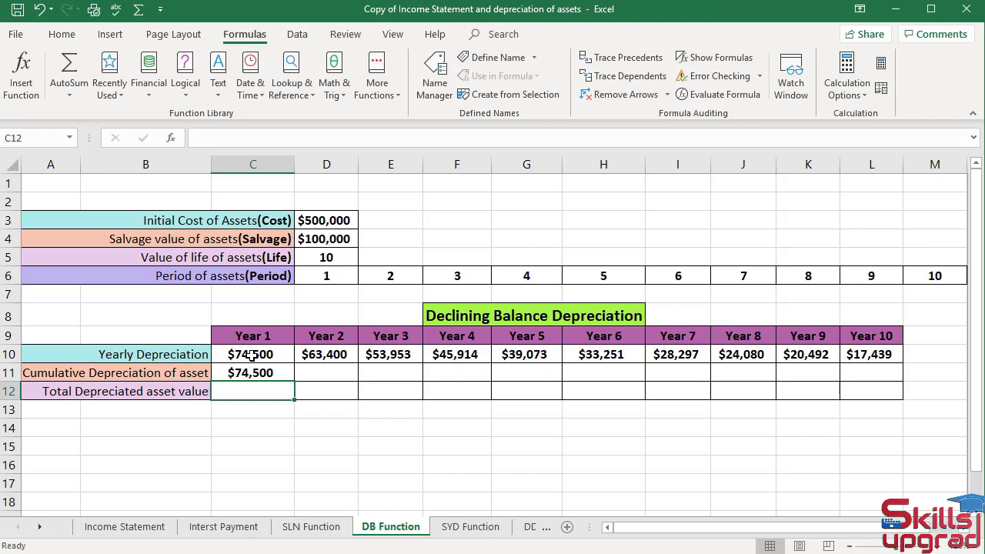
Step: Calculate the Year 2 cumulative depreciation in D11 with =D10+C11 and fill the formula across to Year 10 in L11
{"action": "left_click", "coordinate": [334, 373]}
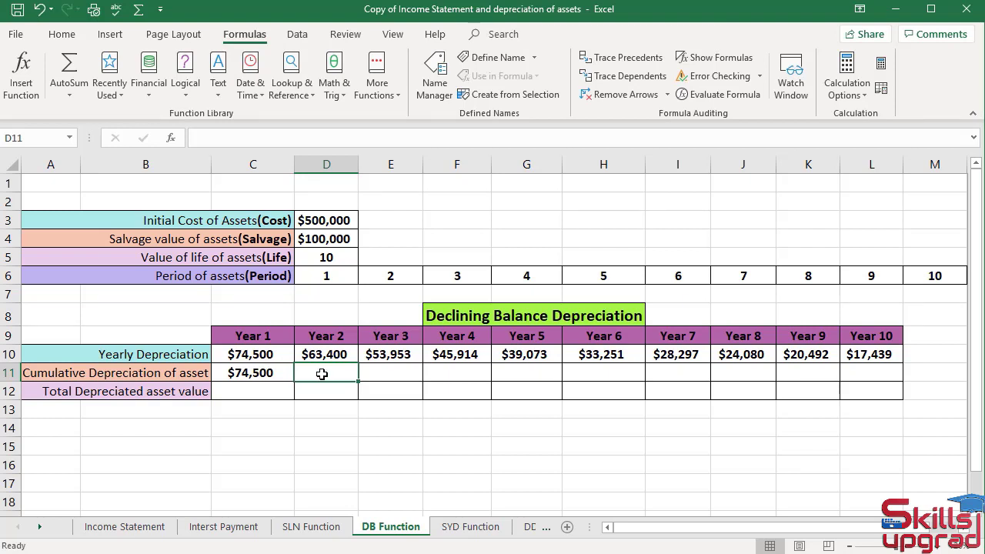
{"action": "type", "text": "="}
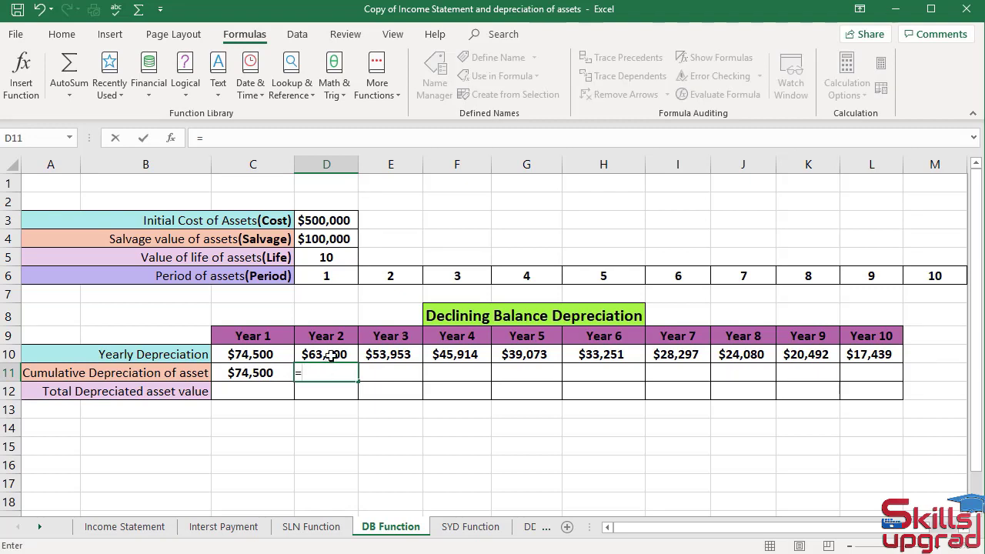
{"action": "left_click", "coordinate": [330, 354]}
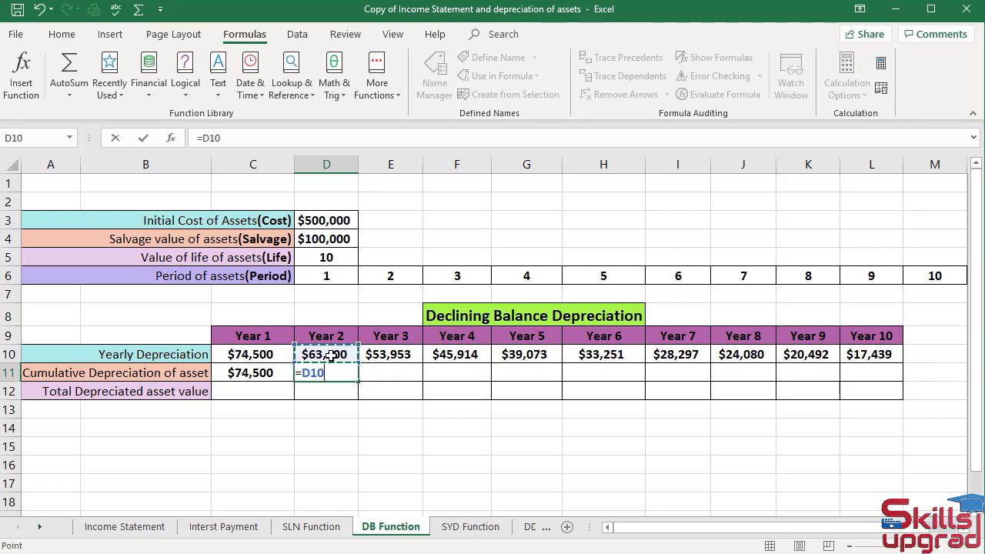
{"action": "type", "text": "+"}
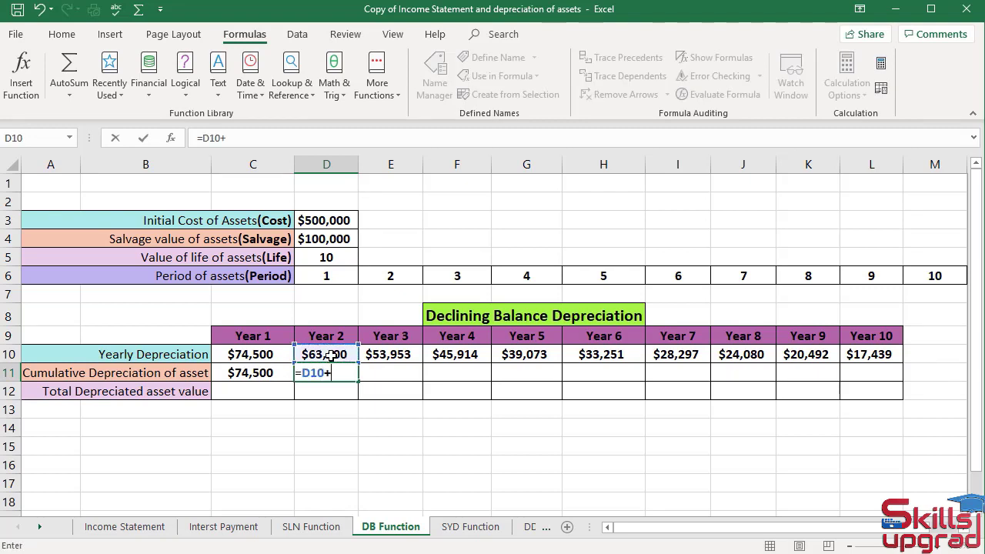
{"action": "left_click", "coordinate": [264, 373]}
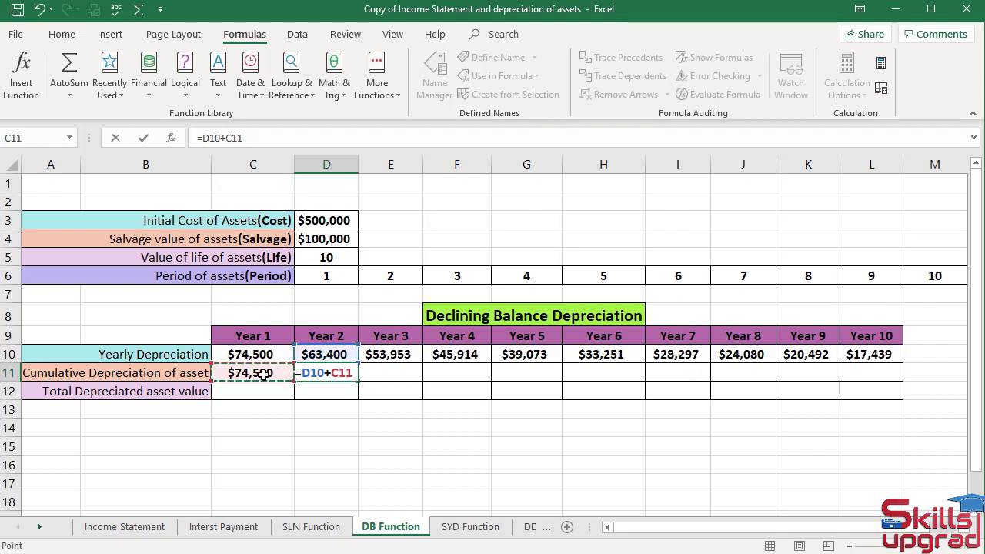
{"action": "key", "text": "Return"}
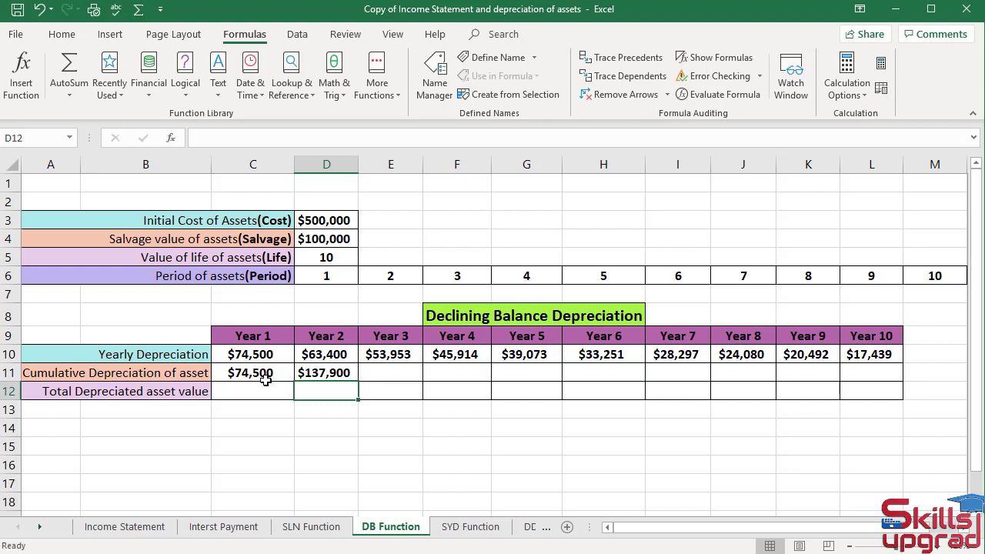
{"action": "left_click", "coordinate": [329, 372]}
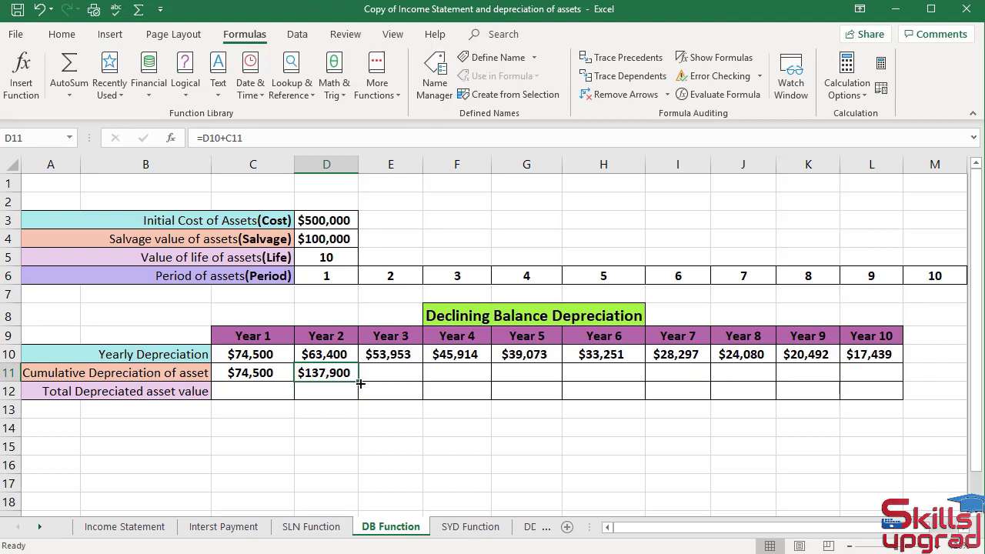
{"action": "left_click_drag", "start_coordinate": [360, 382], "coordinate": [898, 378]}
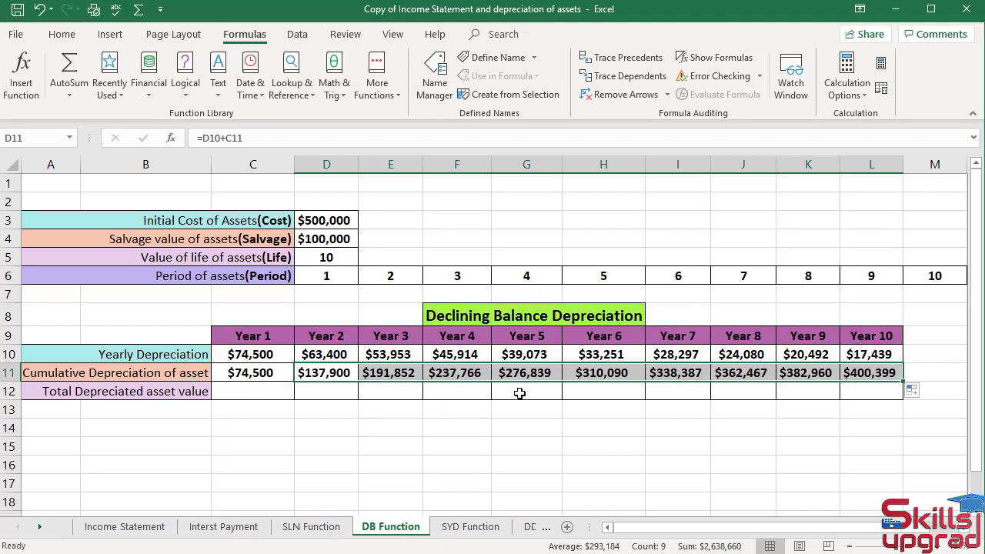
Step: Calculate the Year 1 total depreciated asset value in C12 with =D3-C11, subtracting cumulative depreciation from the initial cost
{"action": "left_click", "coordinate": [253, 391]}
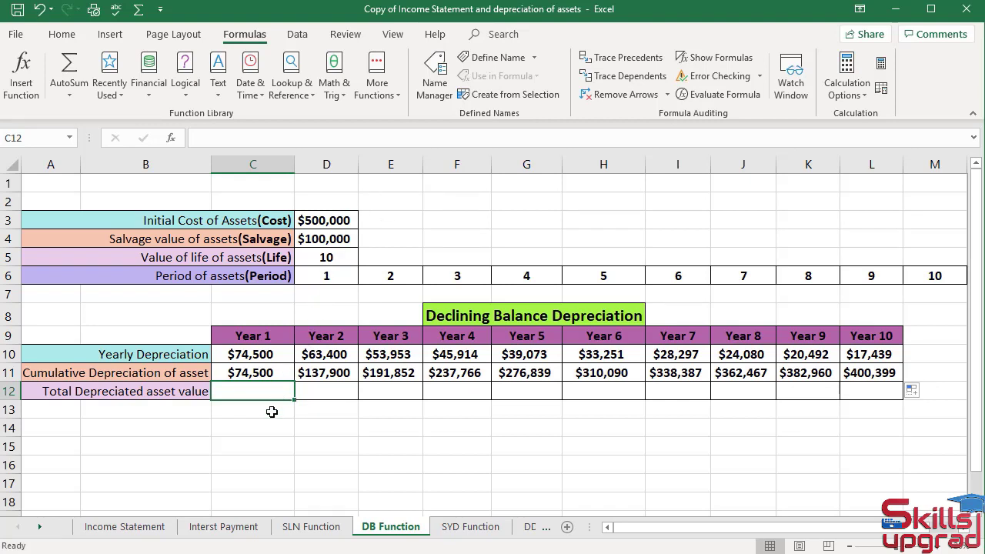
{"action": "type", "text": "="}
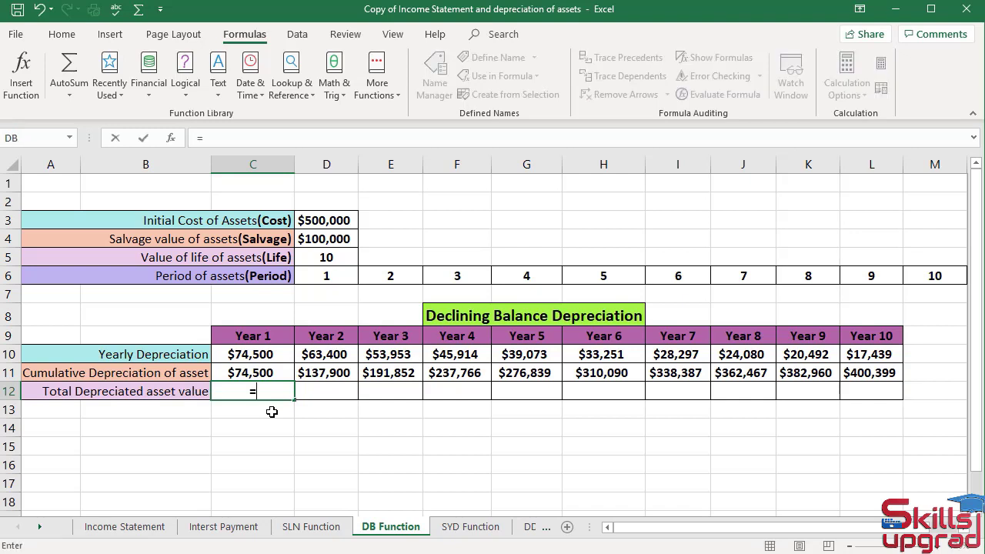
{"action": "left_click", "coordinate": [346, 220]}
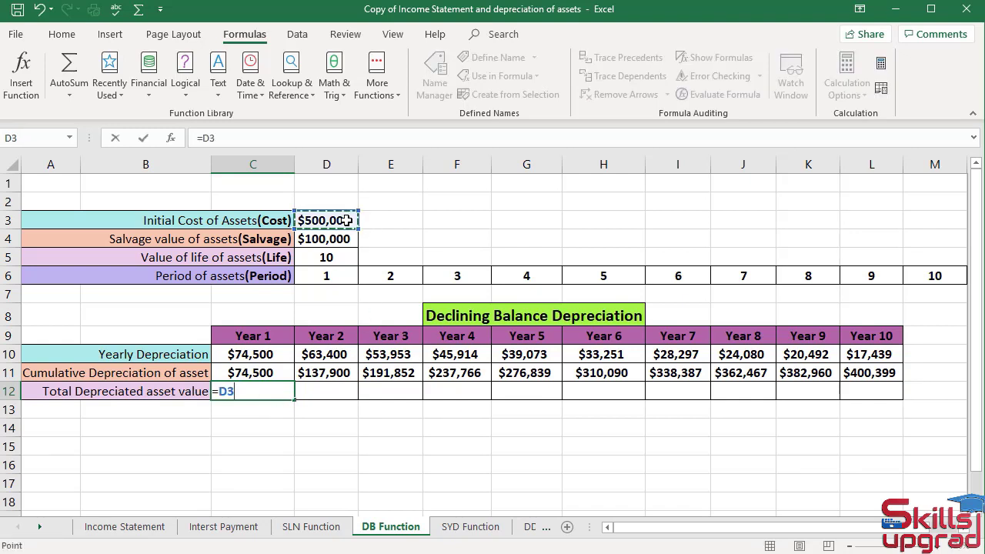
{"action": "type", "text": "-"}
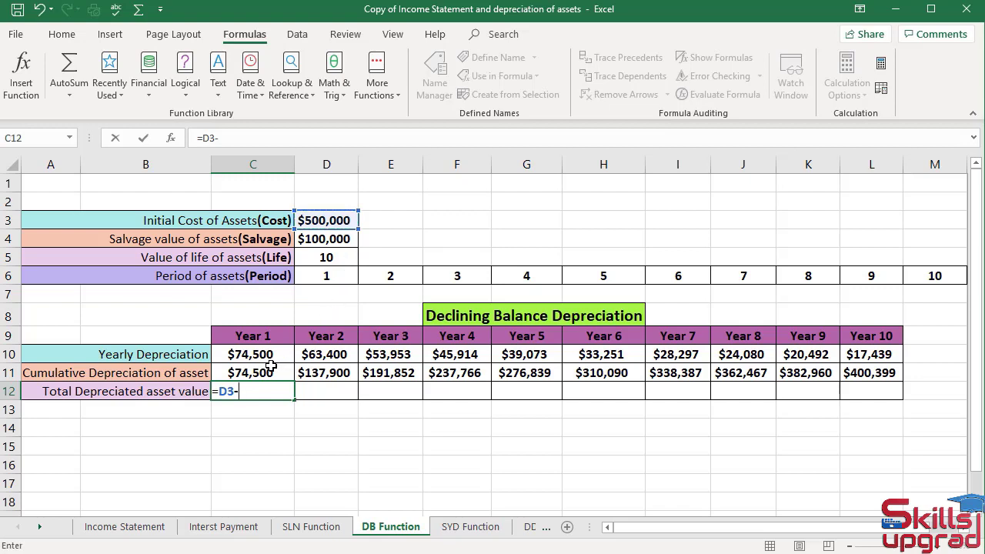
{"action": "left_click", "coordinate": [246, 373]}
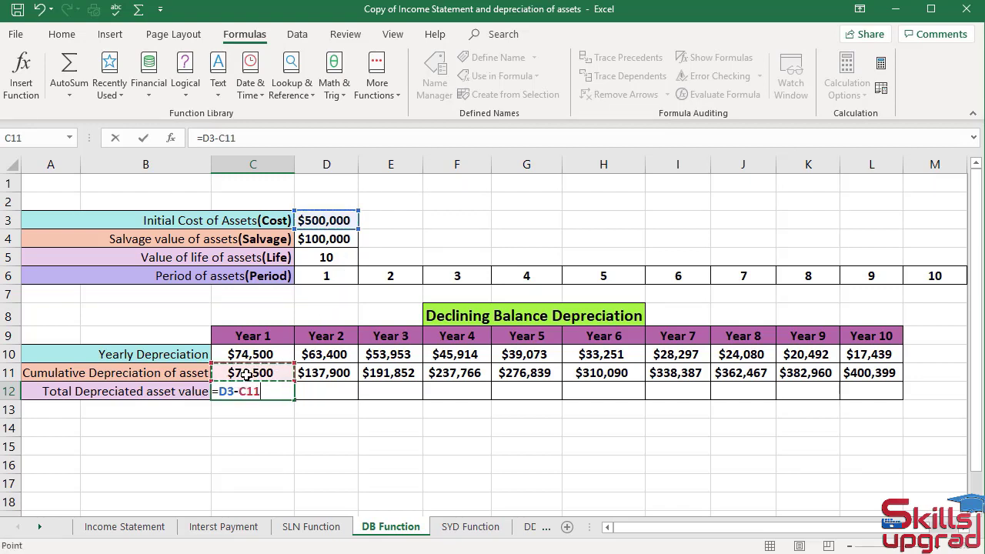
{"action": "key", "text": "Return"}
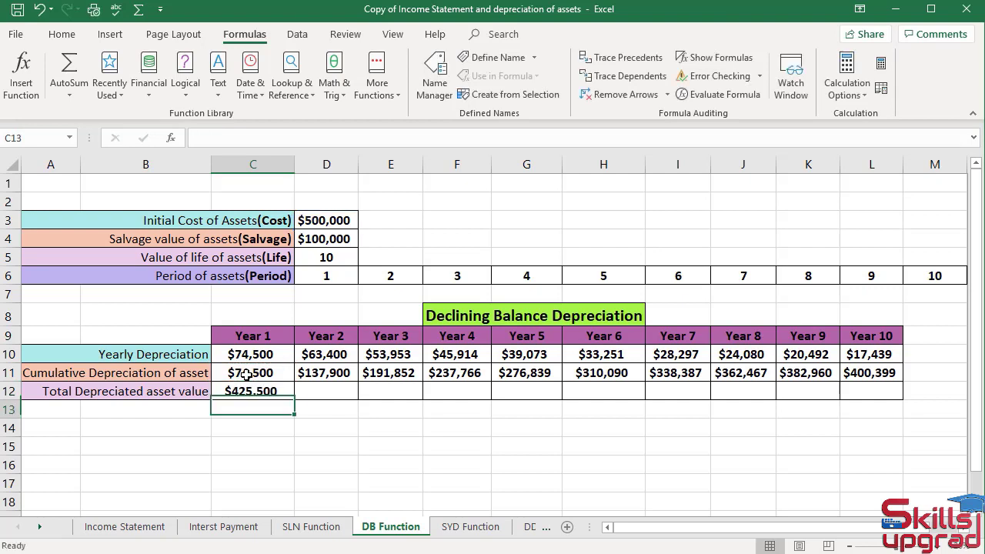
Step: Make the initial cost reference in C12 absolute as =$D$3-C11 and fill the formula across to Year 10 in L12
{"action": "left_click", "coordinate": [271, 392]}
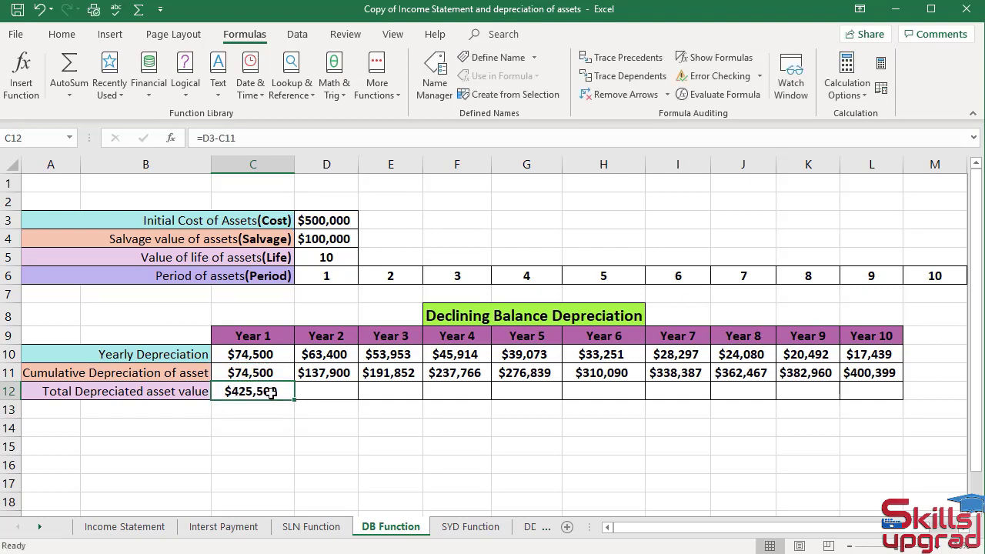
{"action": "left_click", "coordinate": [205, 137]}
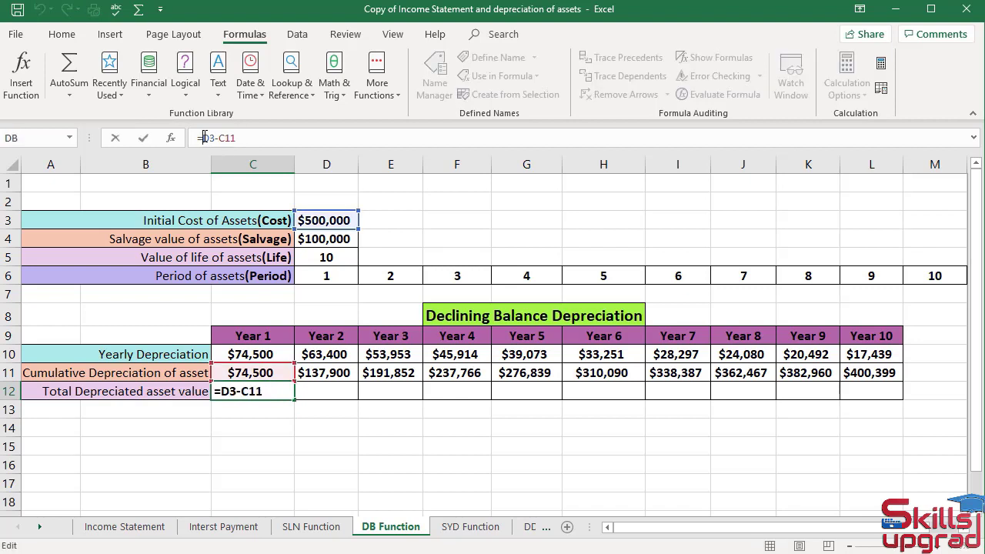
{"action": "key", "text": "F4"}
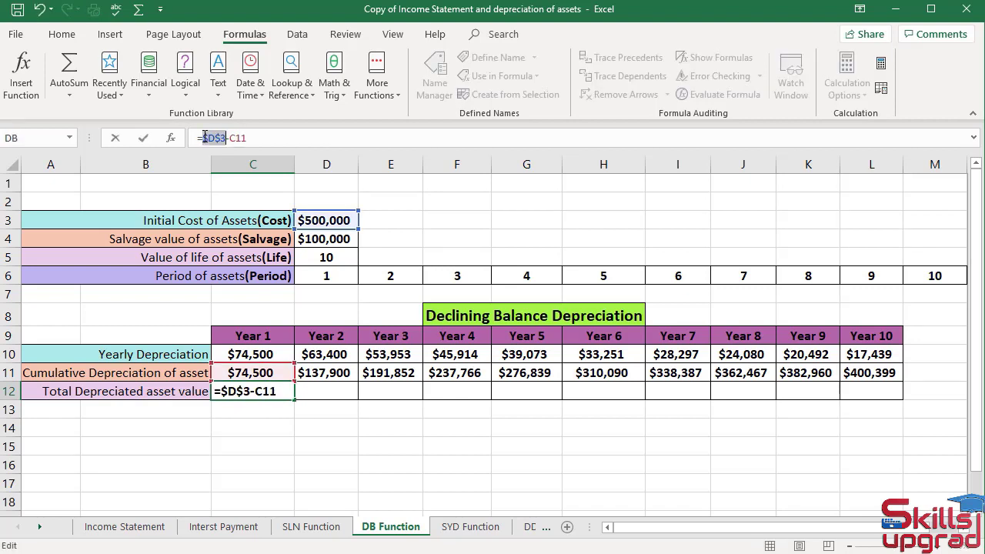
{"action": "key", "text": "Return"}
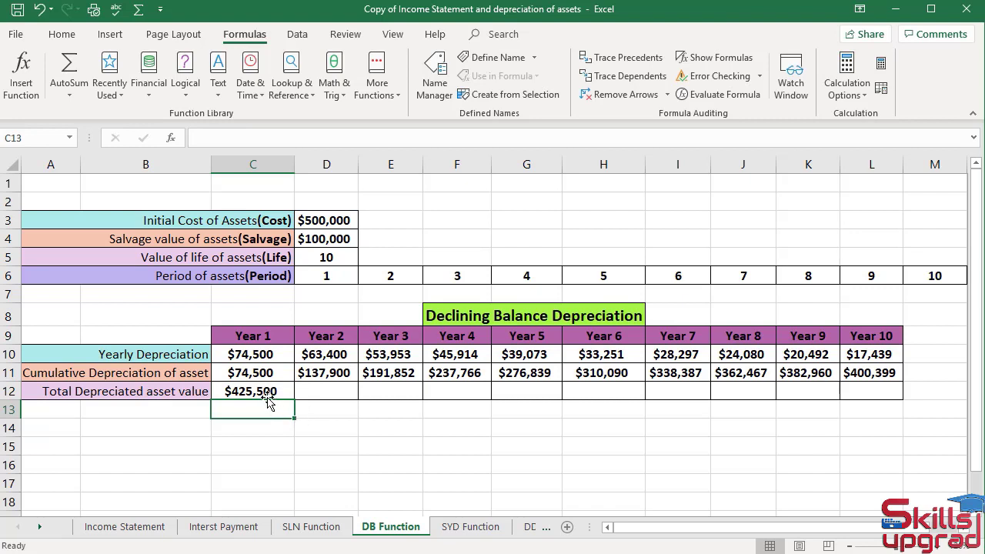
{"action": "left_click", "coordinate": [263, 391]}
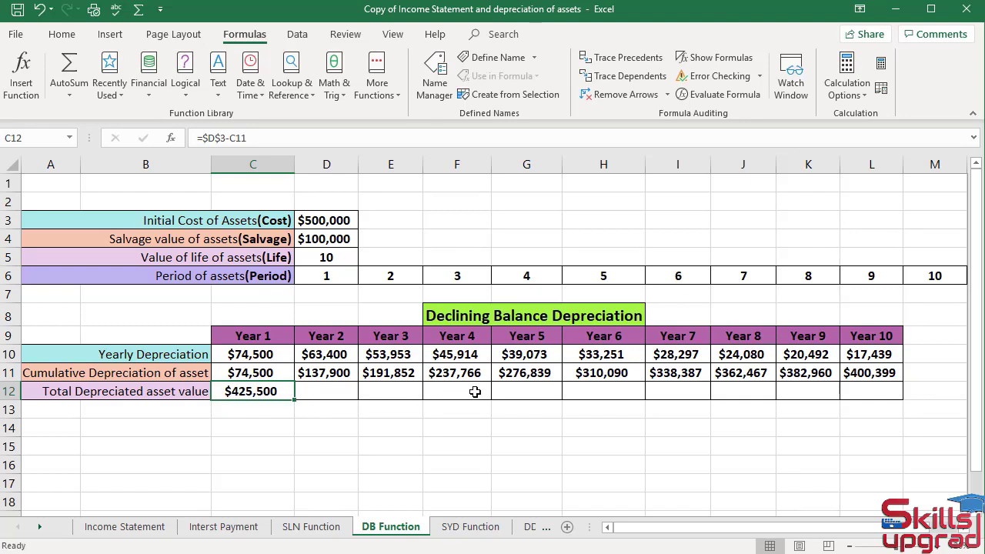
{"action": "left_click_drag", "start_coordinate": [295, 399], "coordinate": [883, 398]}
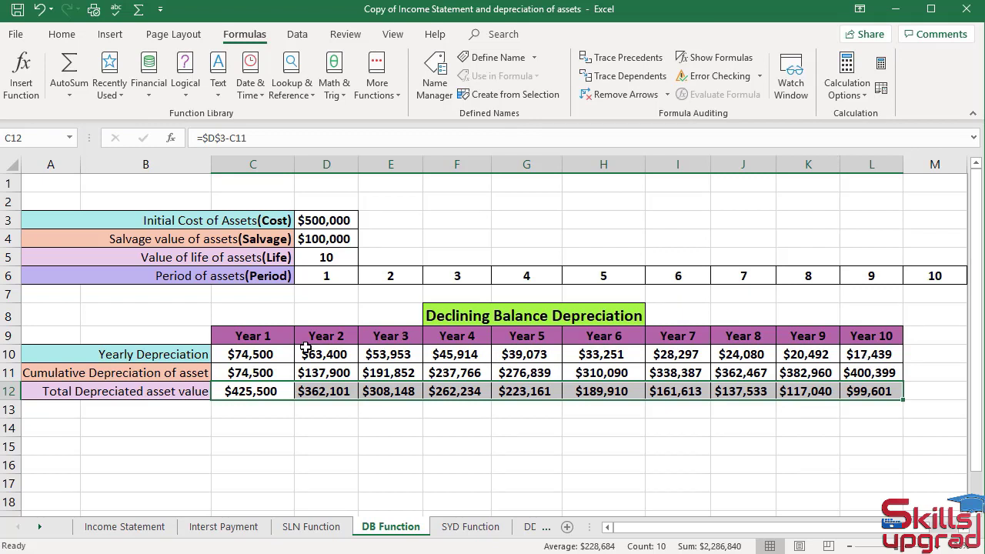
Step: Review the yearly depreciation, cumulative depreciation and total depreciated value rows, including the Year 6 asset value
{"action": "left_click", "coordinate": [7, 354]}
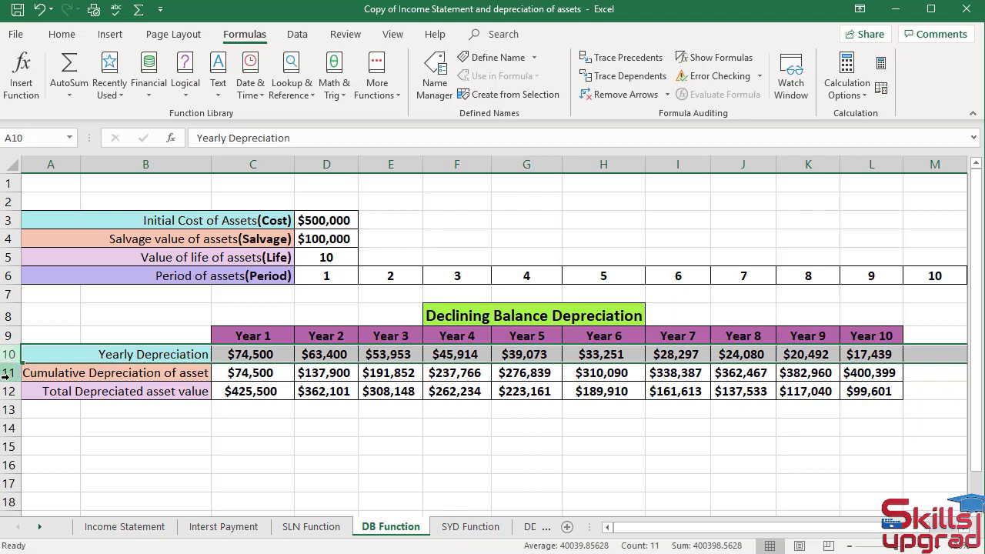
{"action": "left_click", "coordinate": [7, 373]}
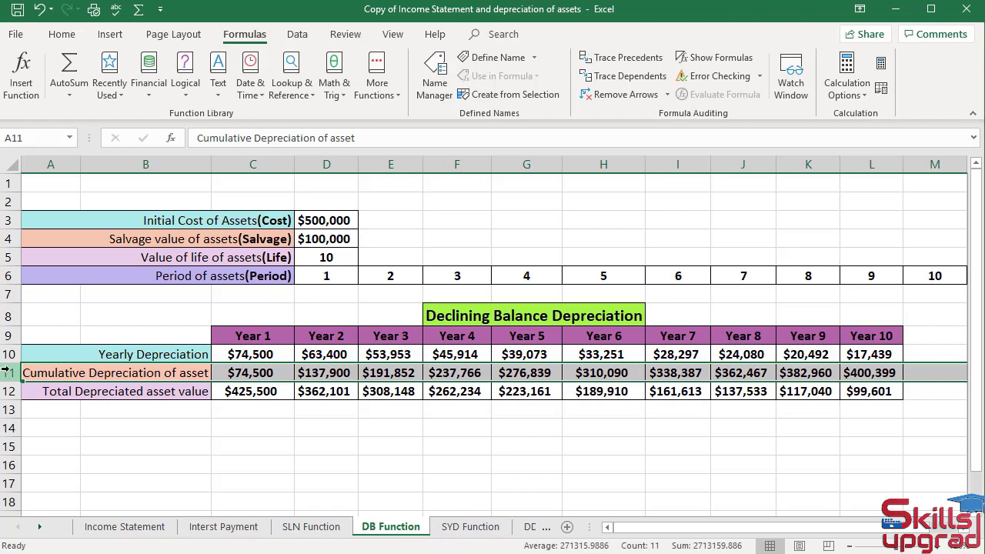
{"action": "left_click", "coordinate": [12, 354]}
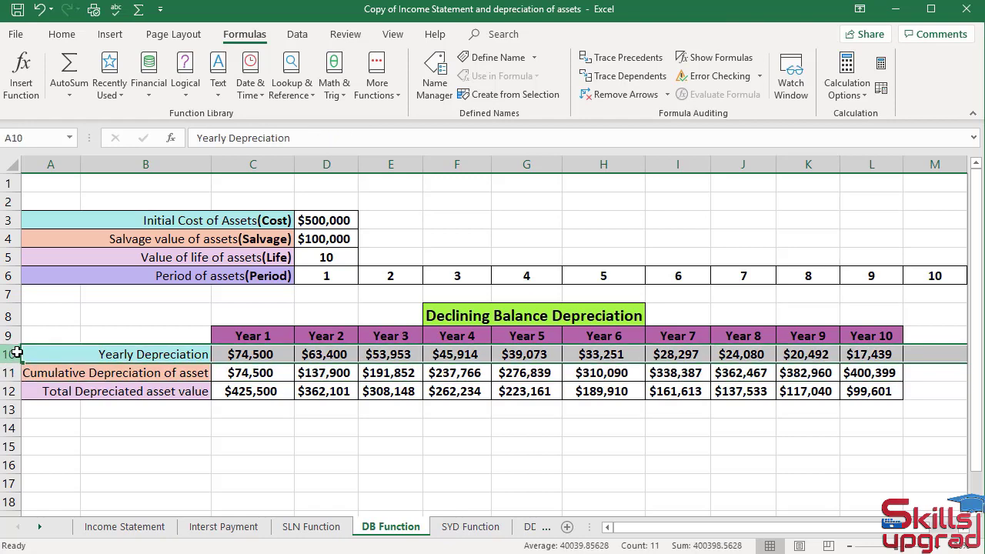
{"action": "left_click", "coordinate": [12, 391]}
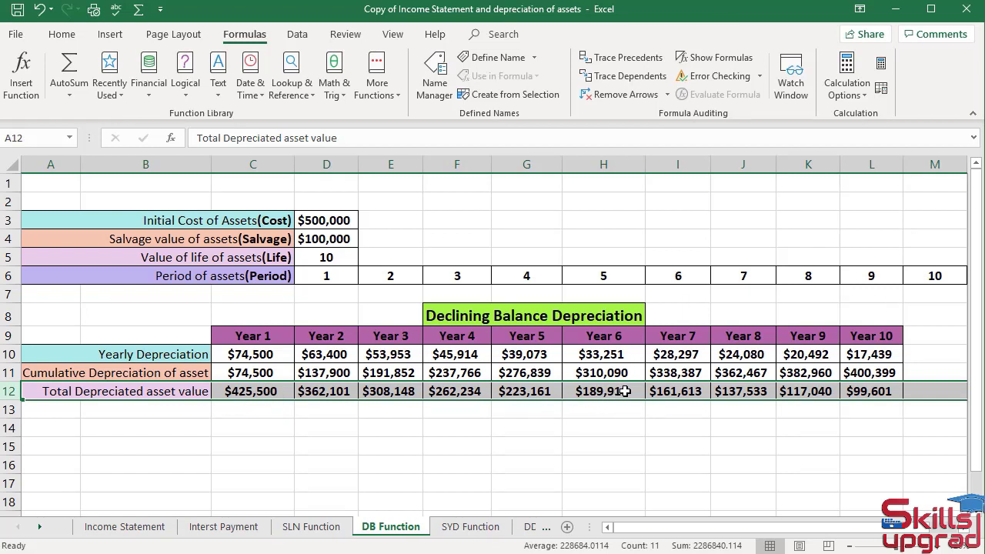
{"action": "left_click", "coordinate": [610, 335]}
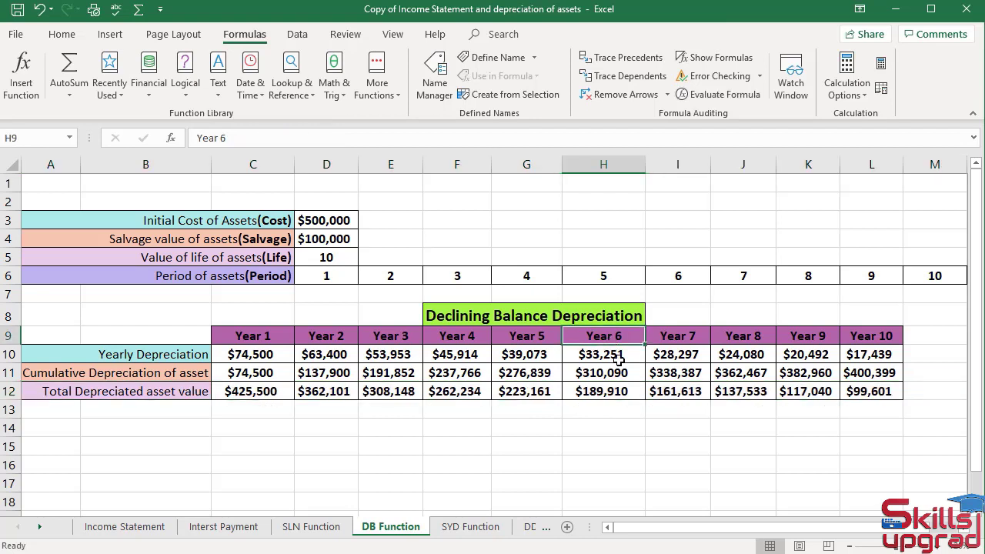
{"action": "left_click", "coordinate": [637, 392]}
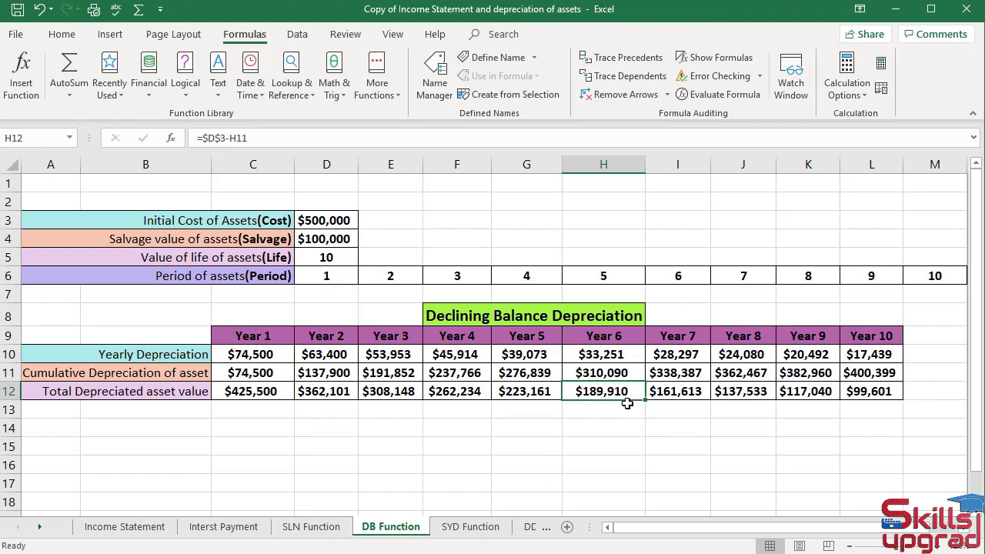
Step: Calculate the ratio of the Year 3 to the Year 2 depreciated asset value in D15 with =E12/D12
{"action": "left_click", "coordinate": [307, 448]}
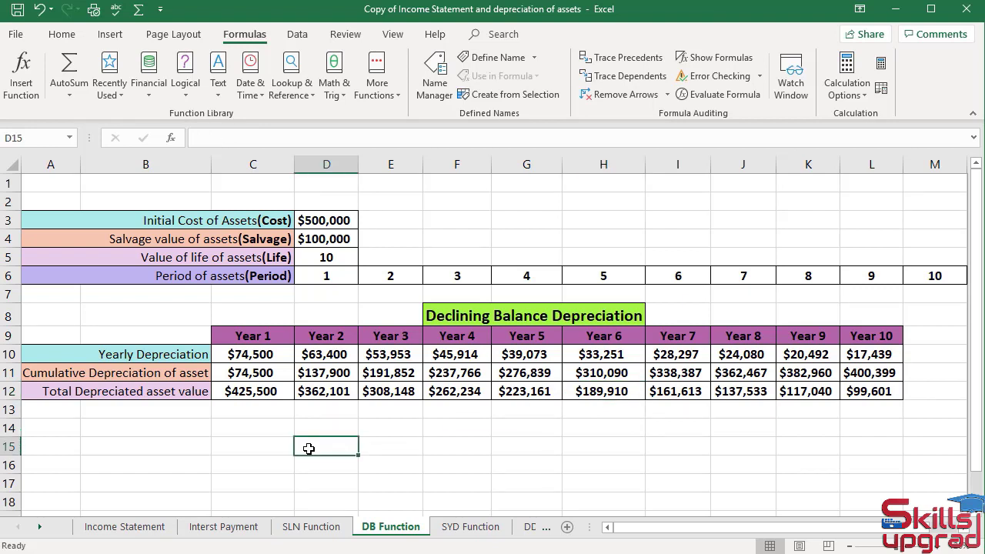
{"action": "type", "text": "="}
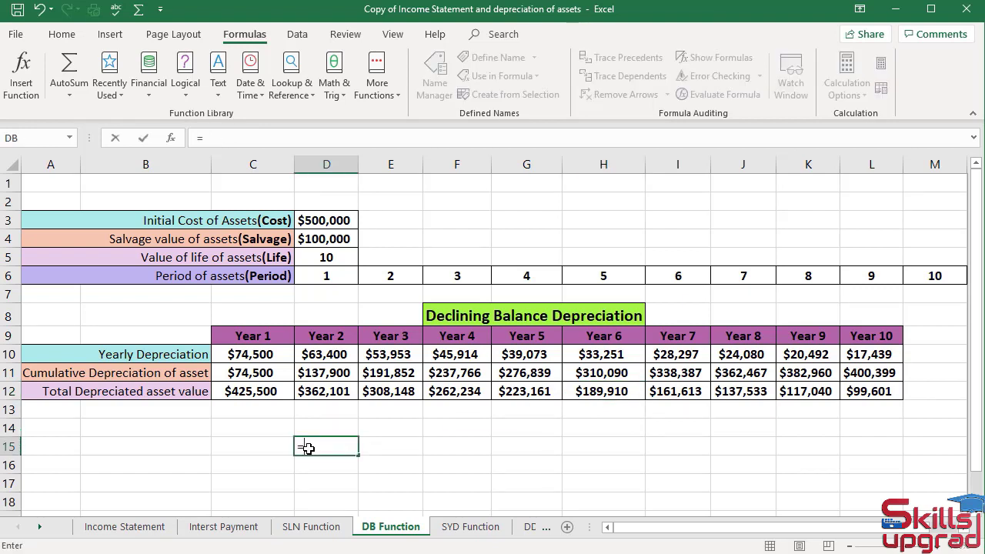
{"action": "left_click", "coordinate": [386, 392]}
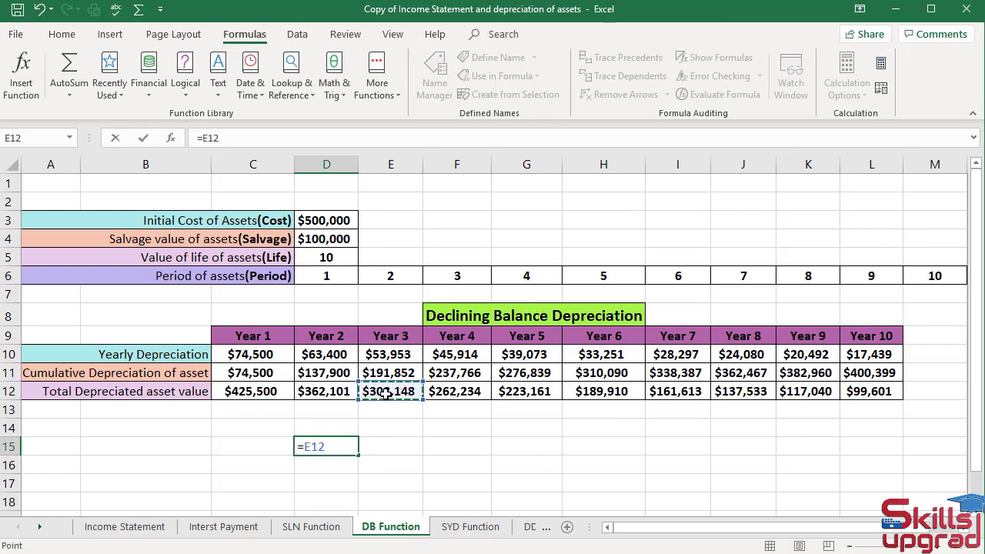
{"action": "type", "text": "/"}
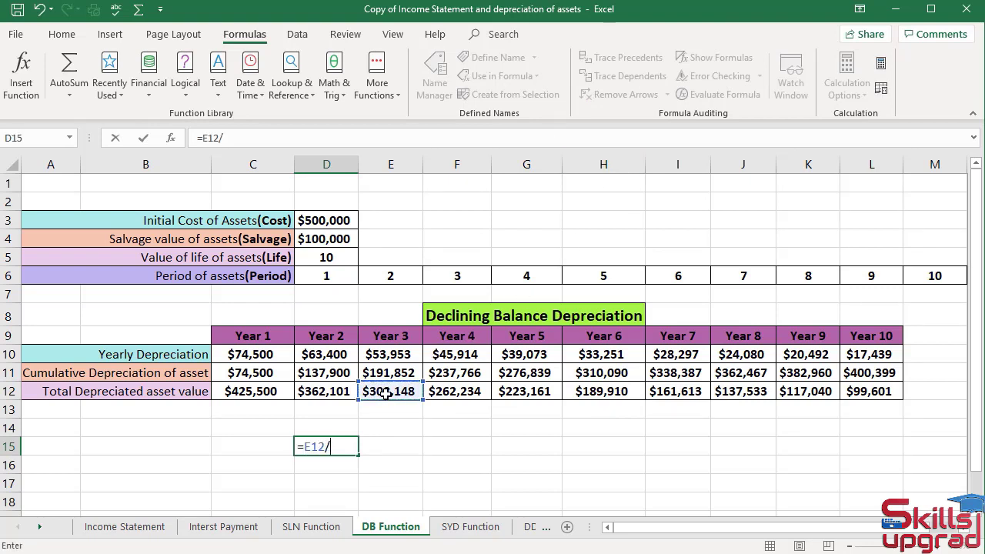
{"action": "left_click", "coordinate": [329, 394]}
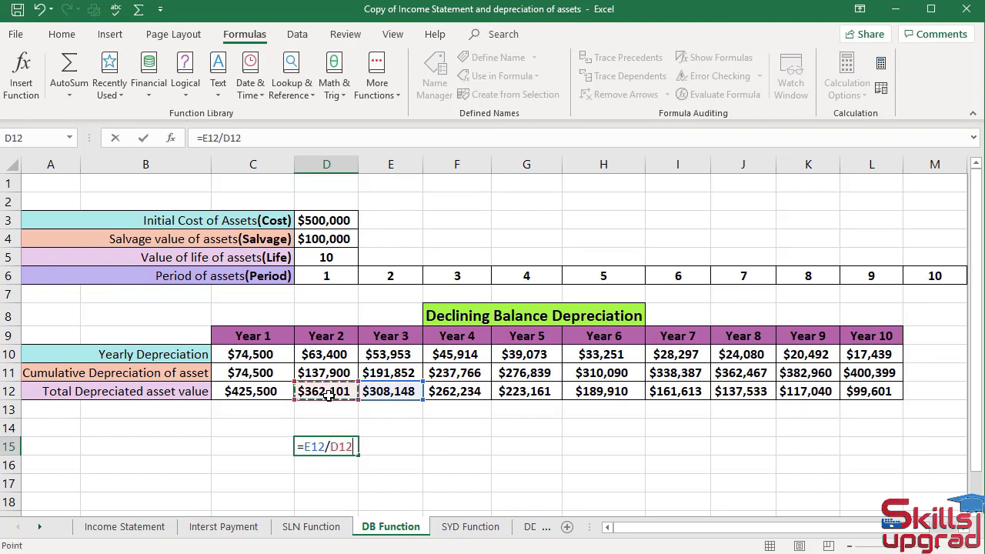
{"action": "key", "text": "Return"}
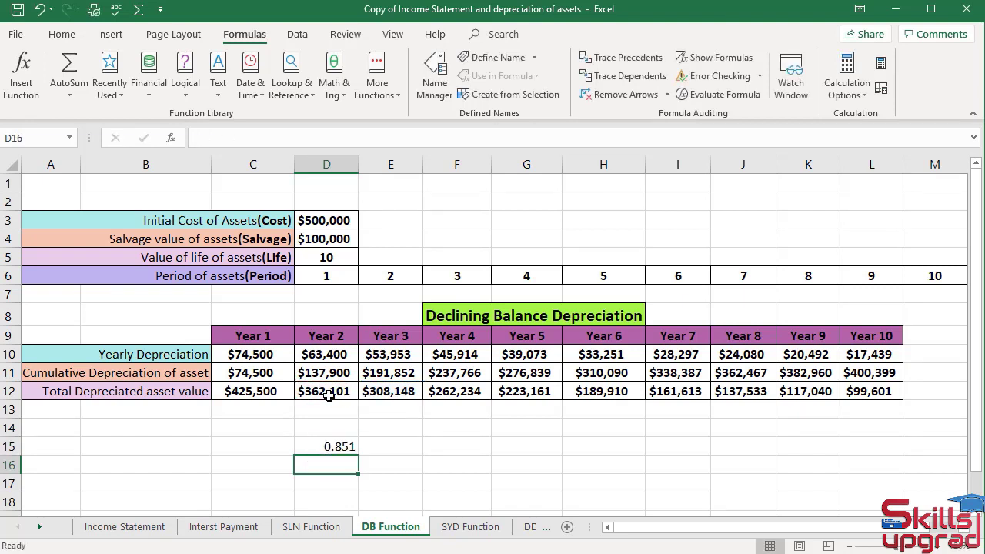
Step: Format the Year 3 to Year 2 asset value ratio in D15 as Percentage
{"action": "left_click", "coordinate": [347, 449]}
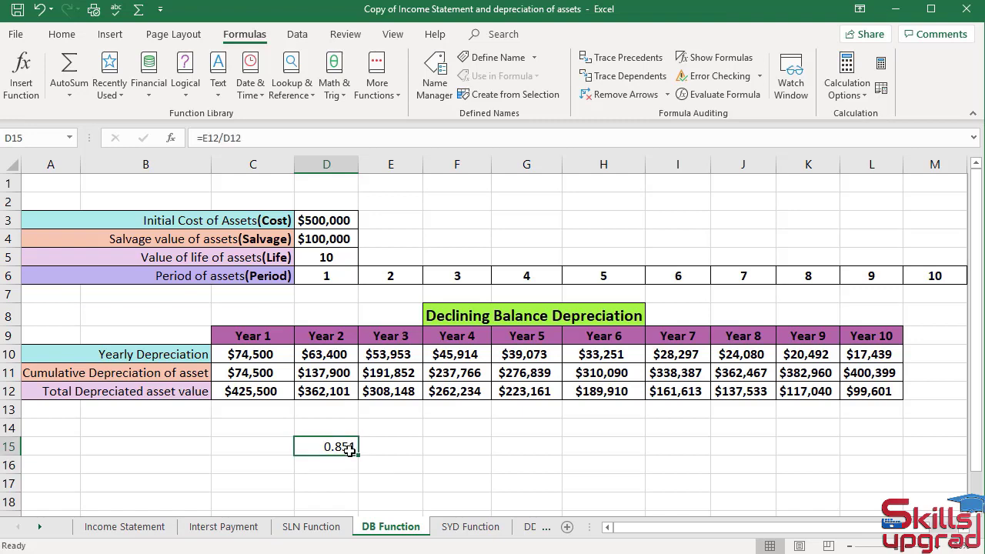
{"action": "left_click", "coordinate": [61, 33]}
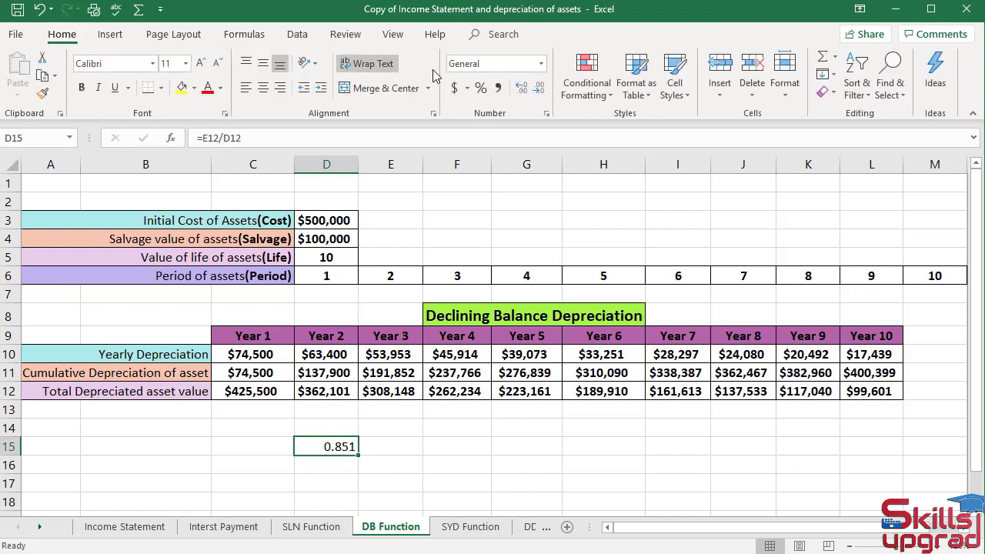
{"action": "left_click", "coordinate": [543, 65]}
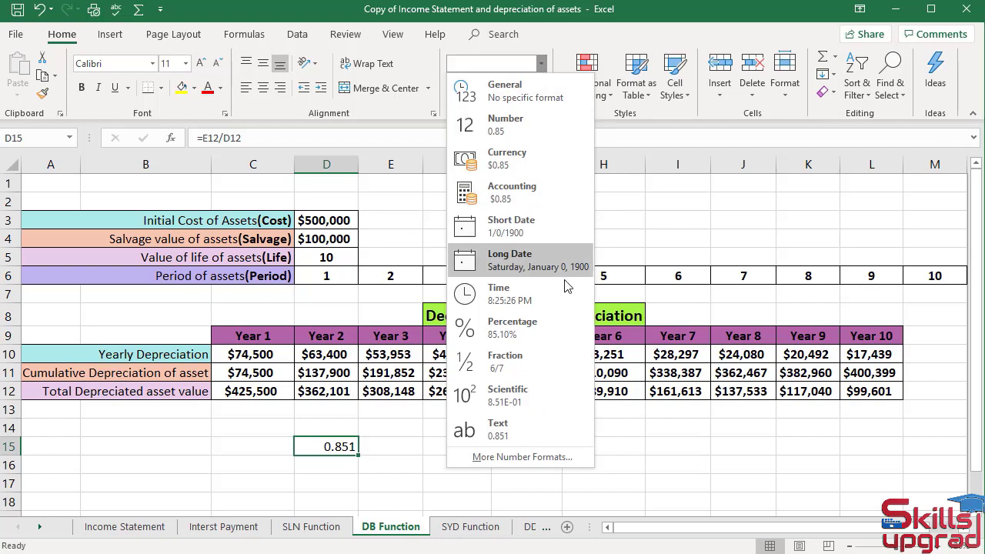
{"action": "left_click", "coordinate": [504, 331]}
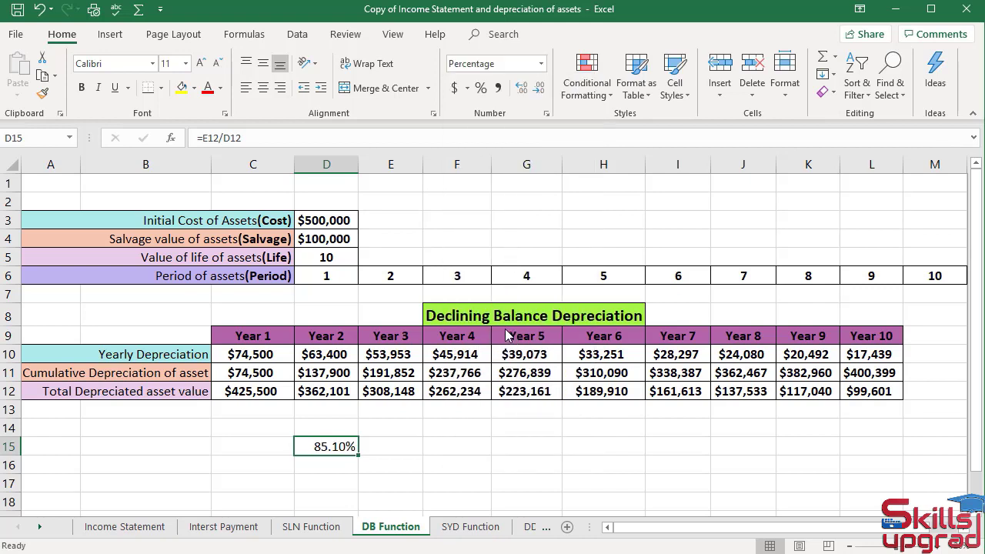
Step: Calculate the ratio of the Year 6 to the Year 5 depreciated asset value in D16 with =H12/G12
{"action": "left_click", "coordinate": [324, 467]}
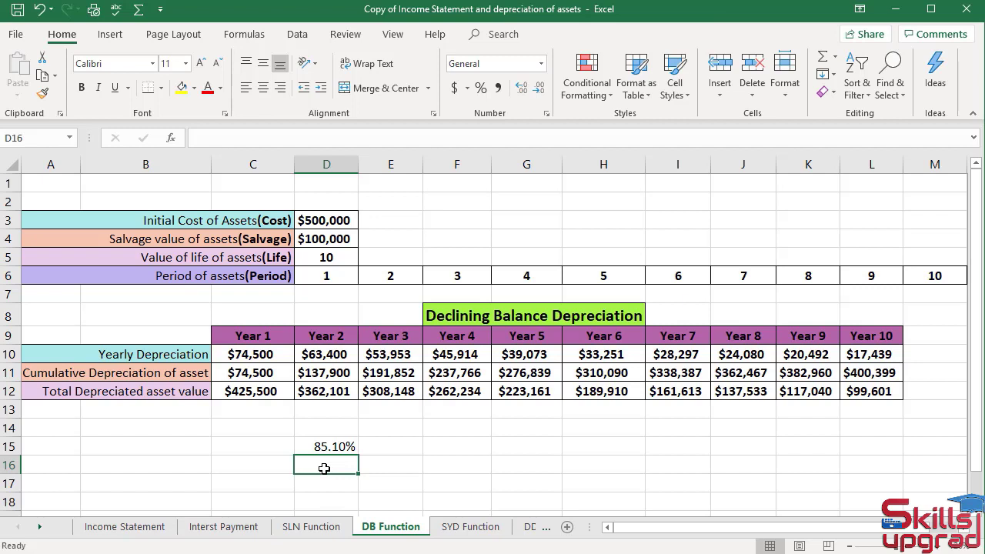
{"action": "type", "text": "="}
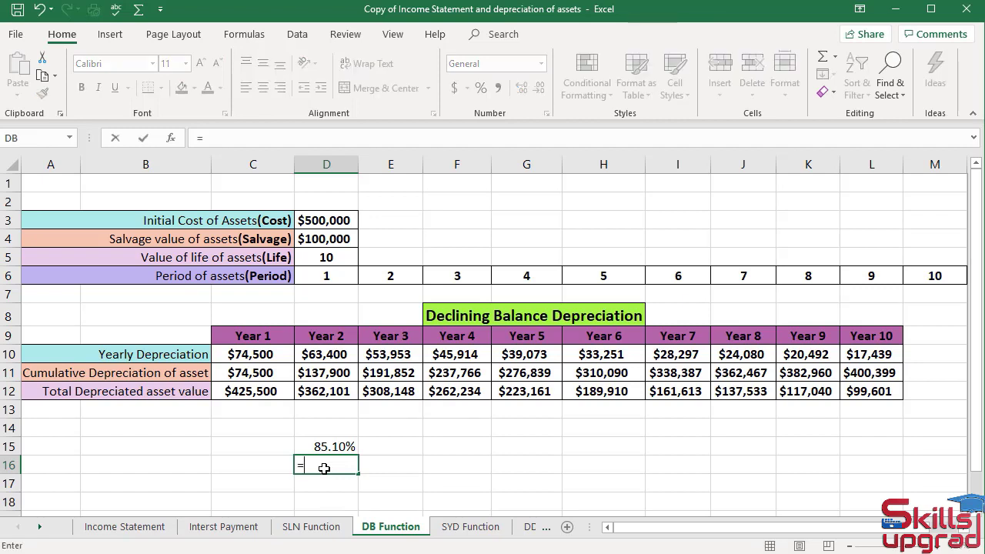
{"action": "left_click", "coordinate": [577, 392]}
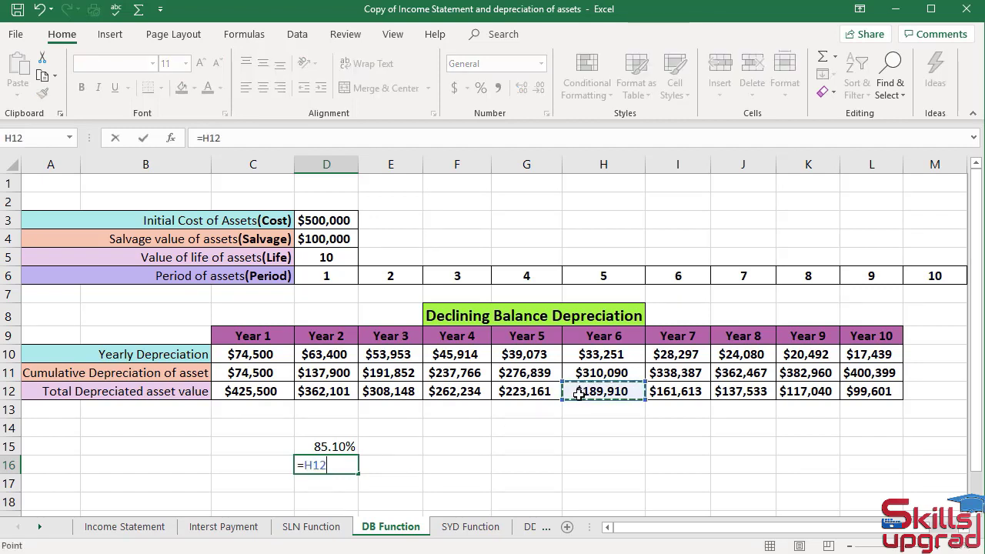
{"action": "type", "text": "/"}
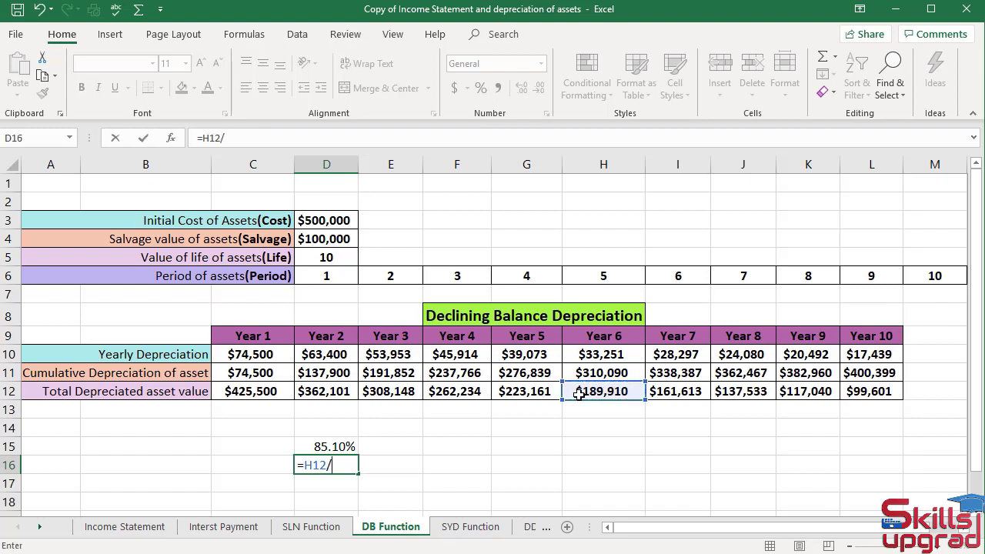
{"action": "left_click", "coordinate": [531, 391]}
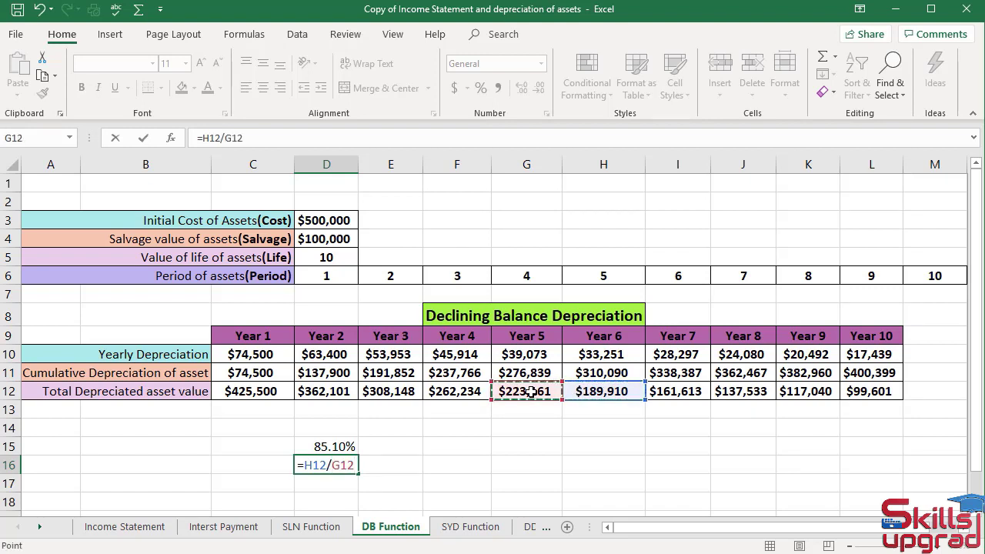
{"action": "key", "text": "Return"}
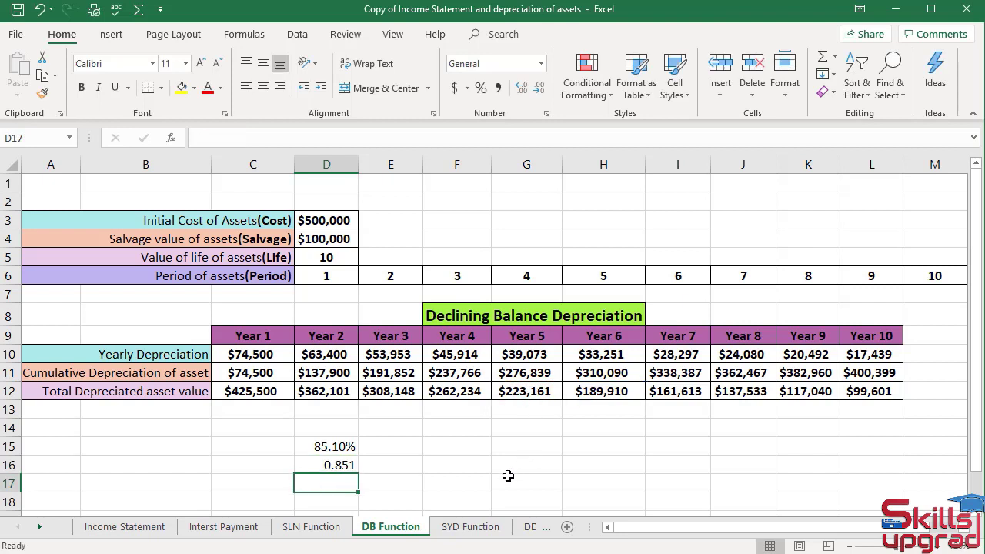
Step: Format the Year 6 to Year 5 ratio in D16 as Percentage and select both ratios in D15:D16 for comparison
{"action": "left_click", "coordinate": [319, 464]}
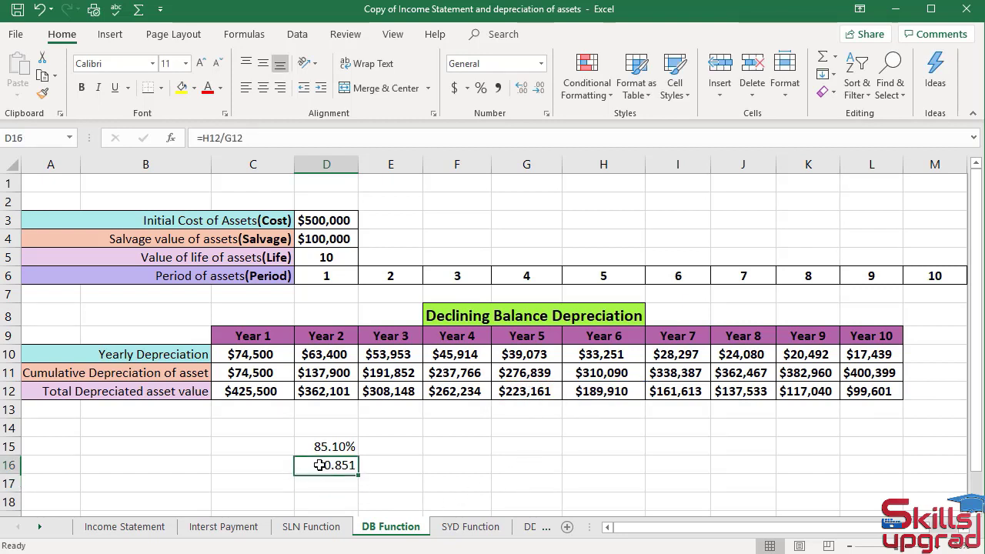
{"action": "left_click", "coordinate": [541, 63]}
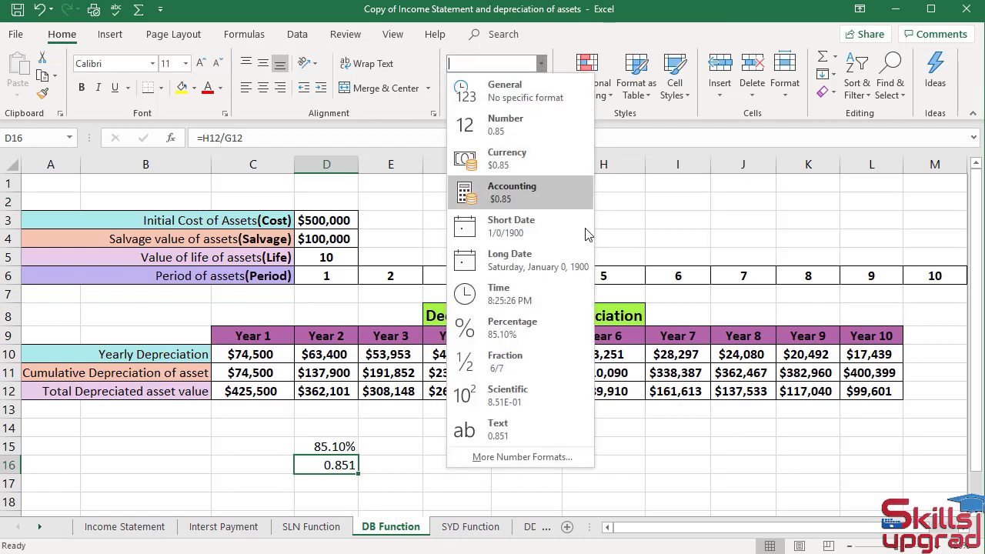
{"action": "left_click", "coordinate": [528, 339]}
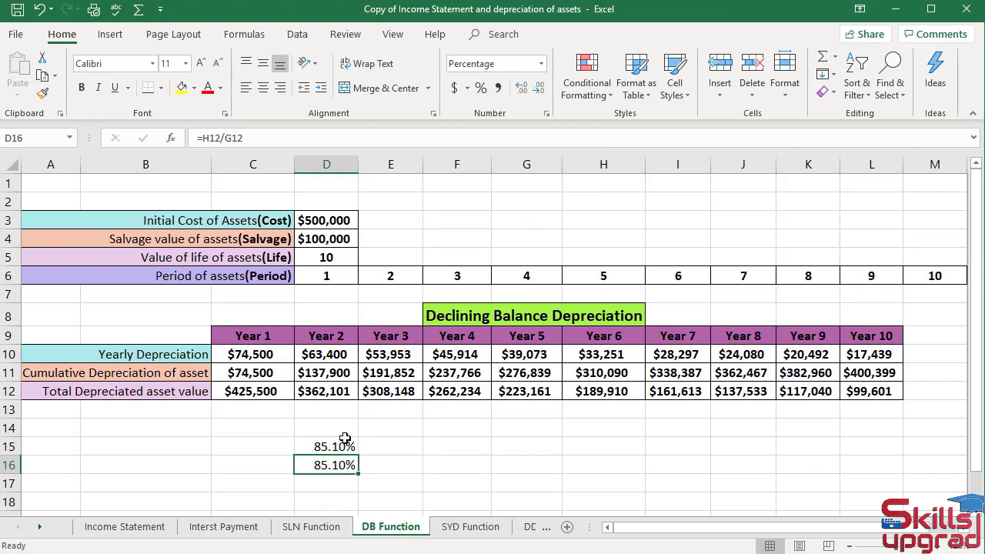
{"action": "left_click_drag", "start_coordinate": [345, 440], "coordinate": [350, 468]}
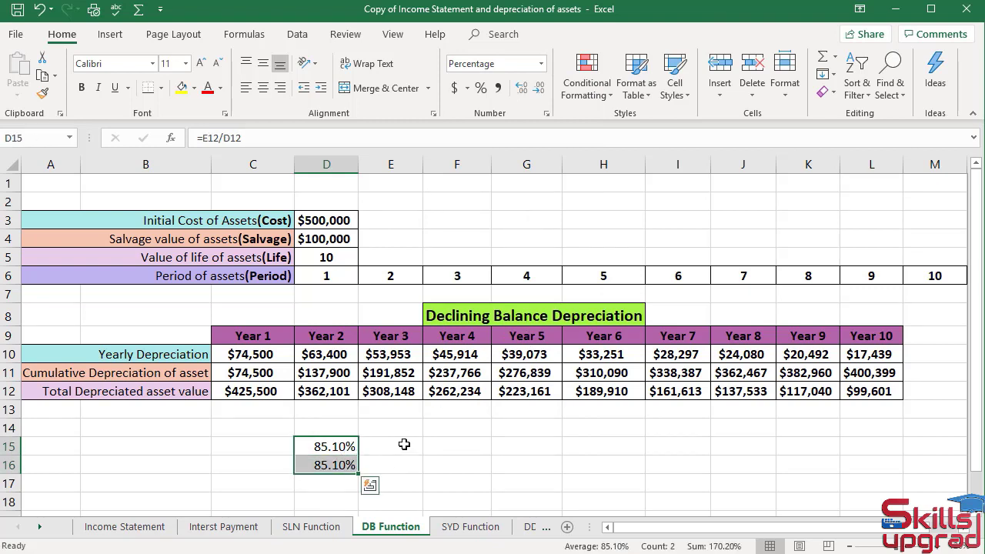